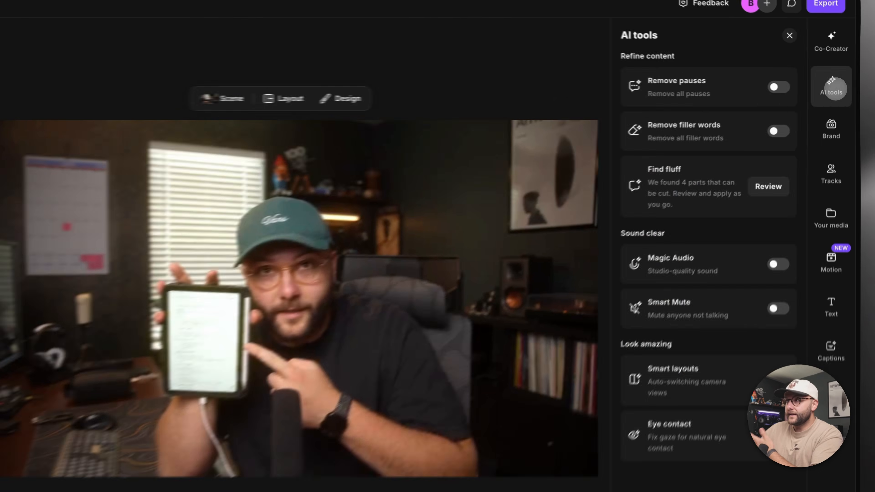
Step: Turn on Smart layouts for the recording from the AI tools
click(845, 83)
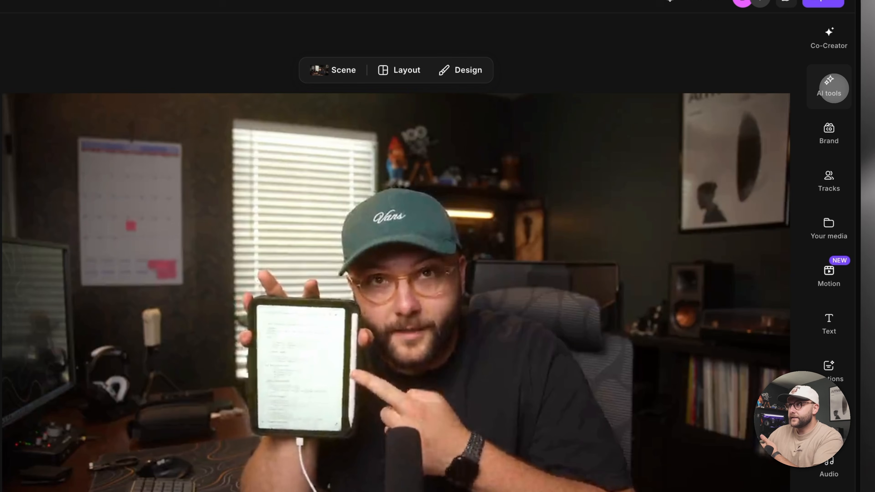
click(834, 88)
click(771, 396)
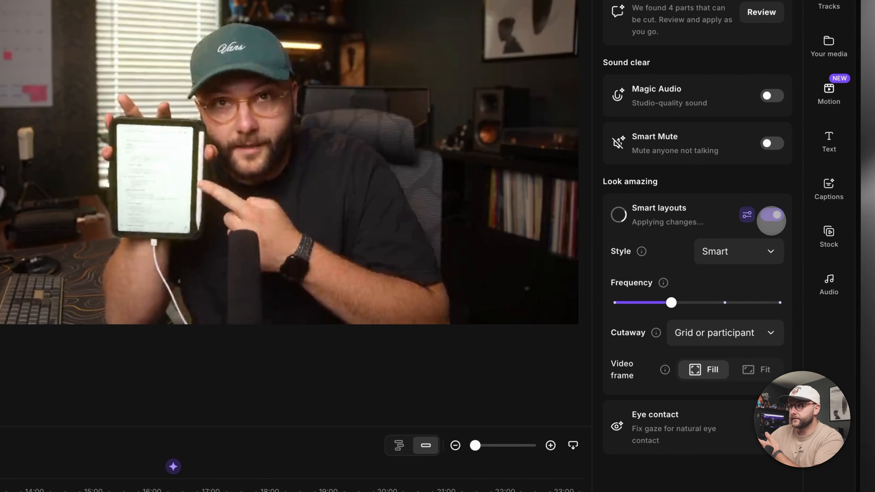
Step: Examine the Smart layouts style options and the frequency setting
click(724, 251)
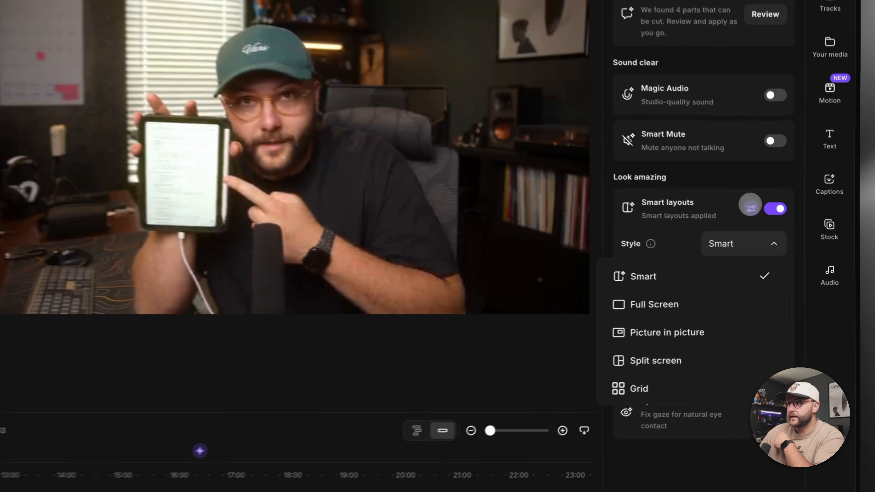
click(804, 239)
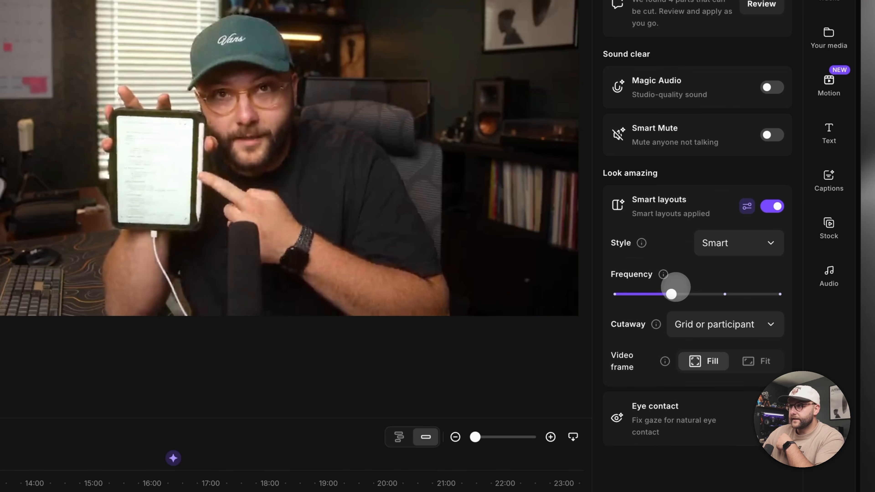
mouse_move(673, 292)
mouse_down()
mouse_move(739, 294)
mouse_move(671, 294)
mouse_up()
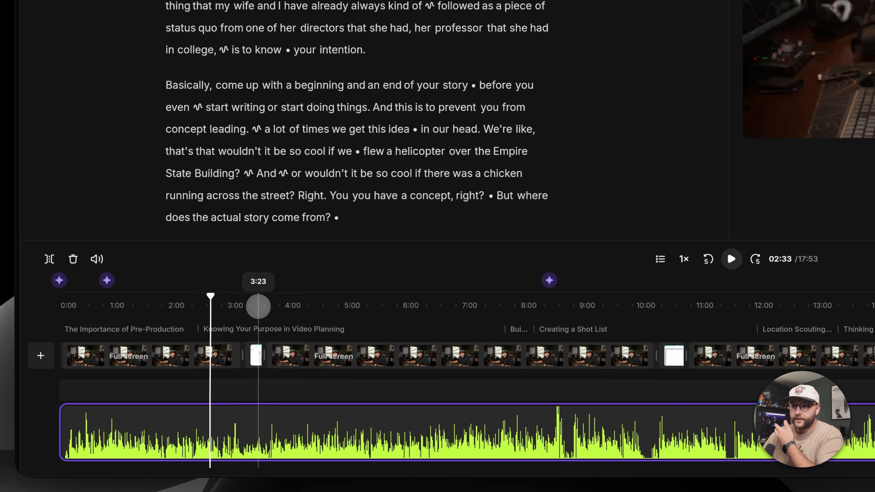
Step: Move the playhead to 3:23 and select the circular camera overlay in the screen-share scene
click(134, 404)
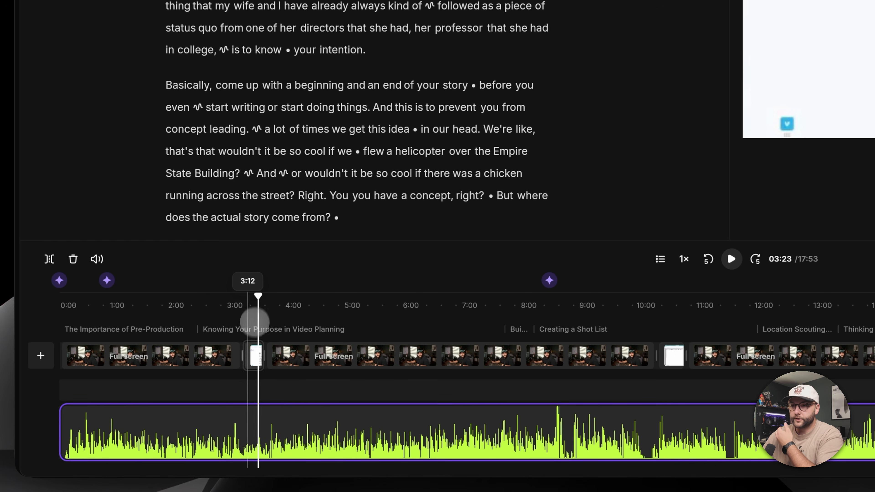
click(253, 362)
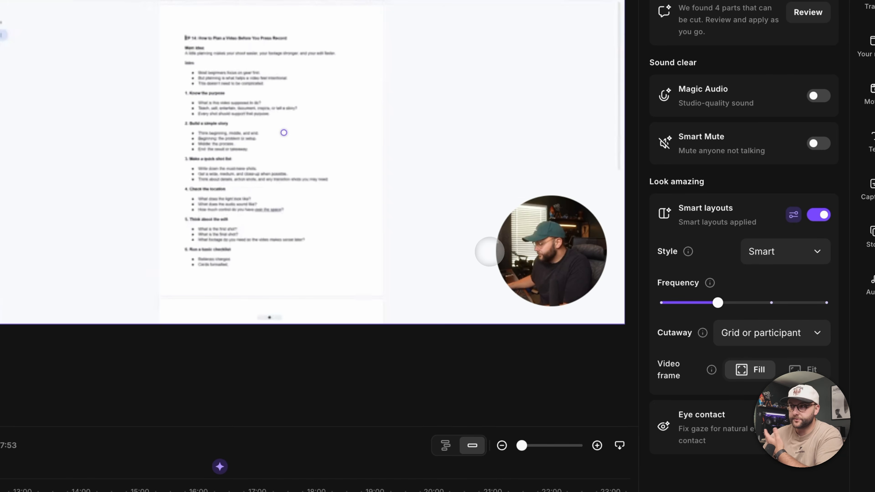
click(538, 241)
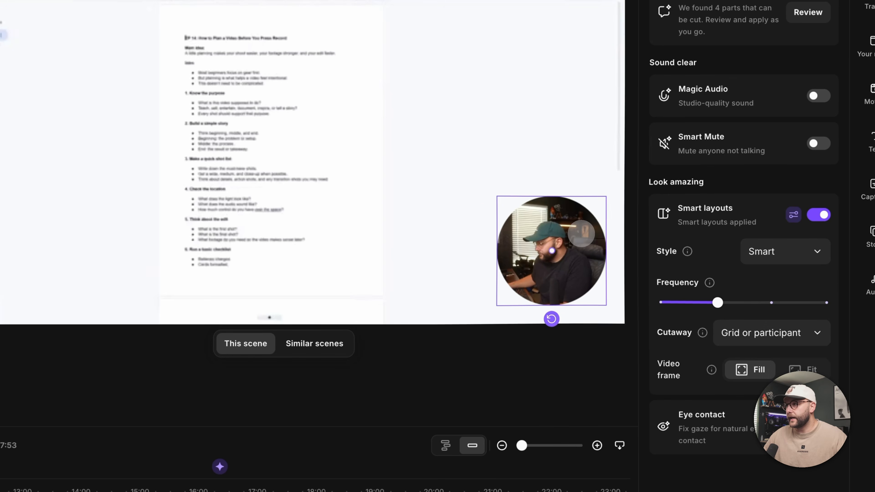
click(291, 87)
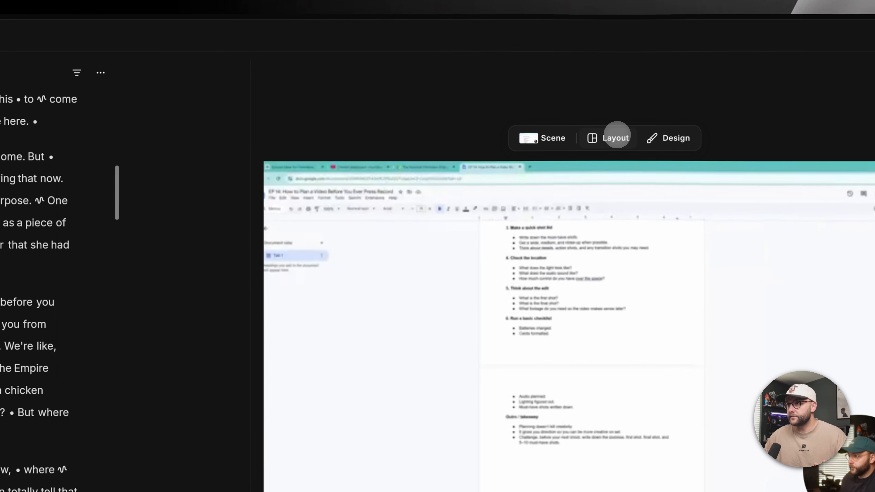
Step: Browse the layouts available for the screen-share scene
click(617, 134)
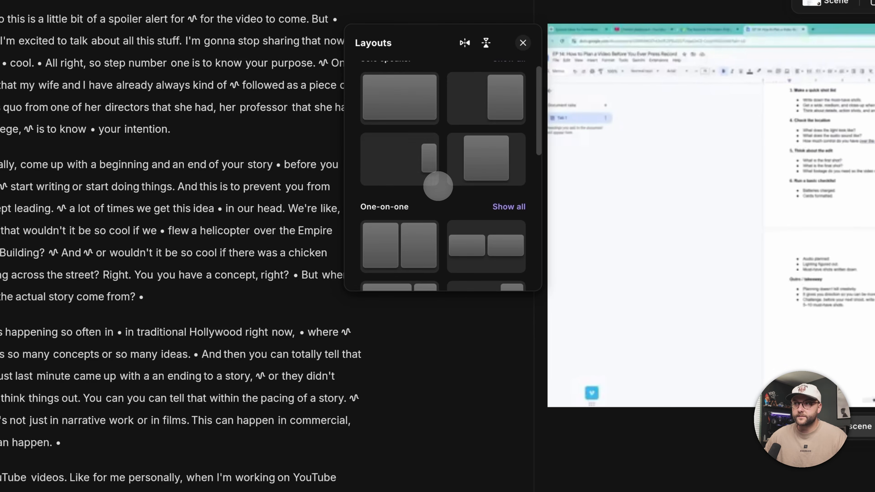
scroll(155, 325, down, 2)
scroll(438, 186, down, 3)
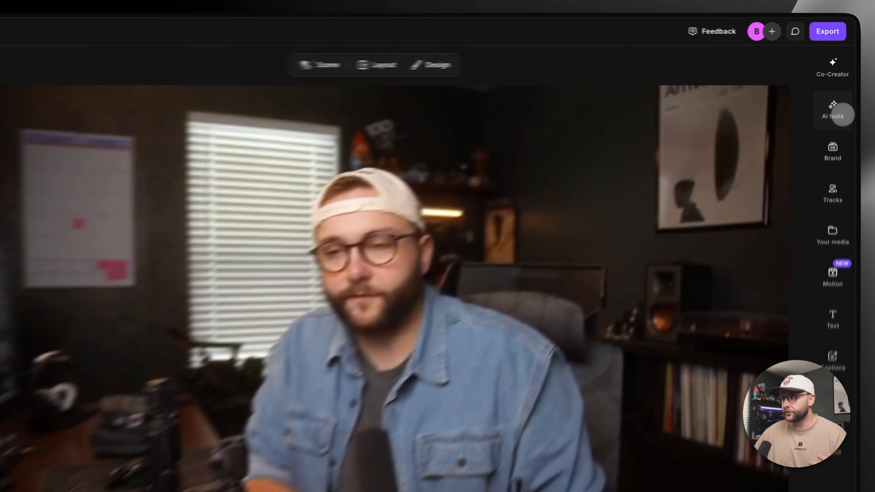
Step: Turn on Magic Audio for the B-roll episode from the AI tools
click(837, 121)
mouse_move(775, 350)
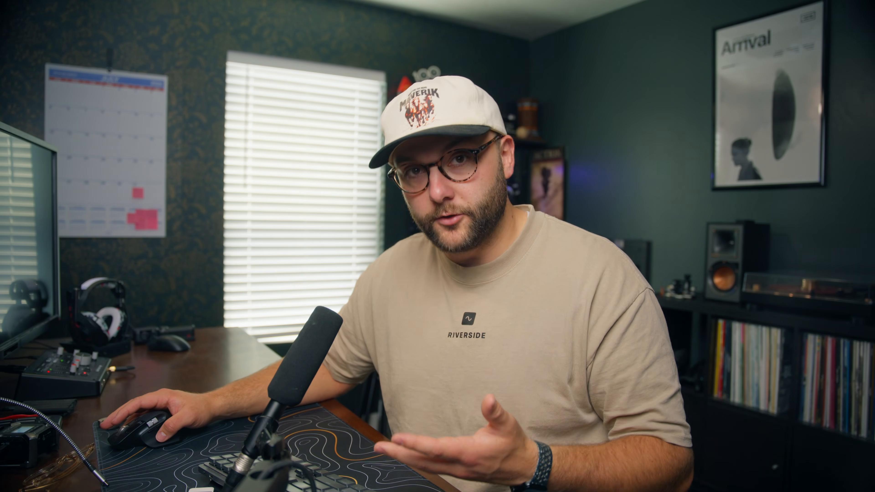
click(767, 238)
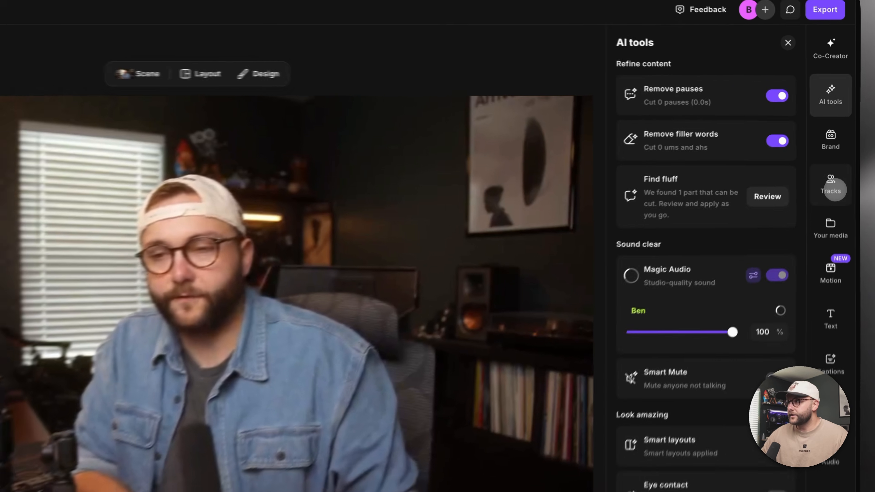
Step: Open the speaker's track settings and turn on EQ
click(845, 131)
click(776, 109)
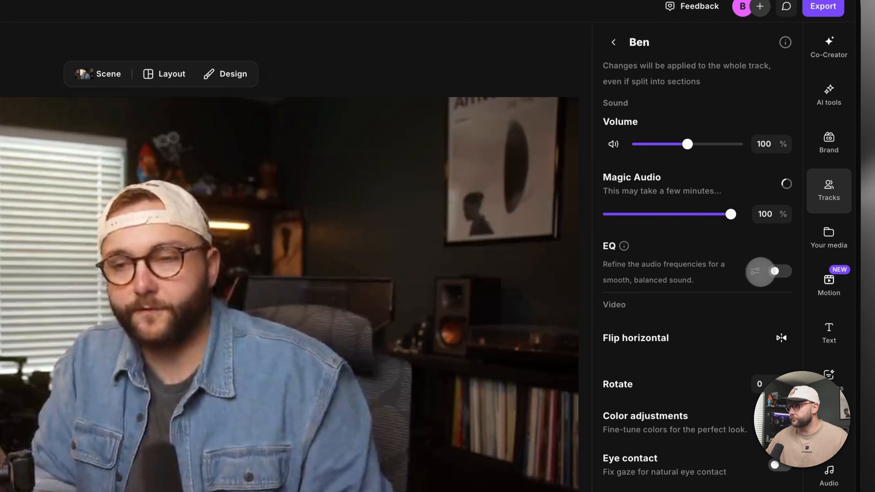
click(778, 271)
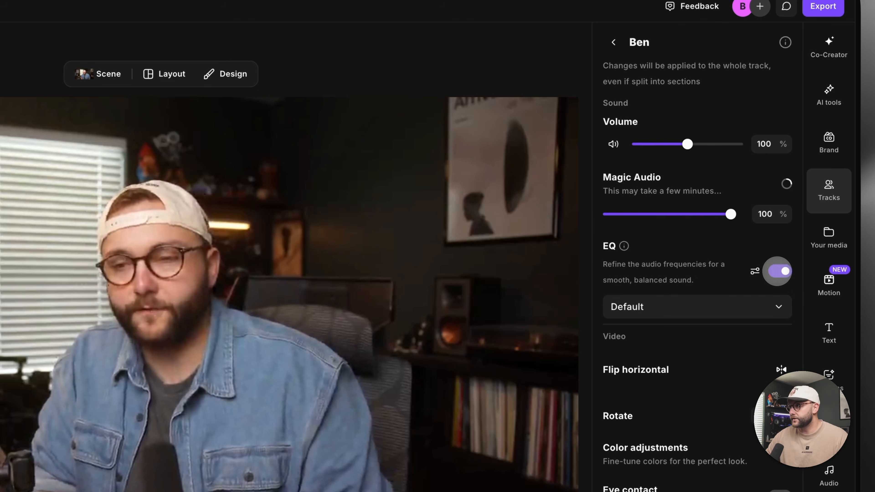
Step: Look through the EQ presets for the speaker's track, from Default to High boost
click(698, 309)
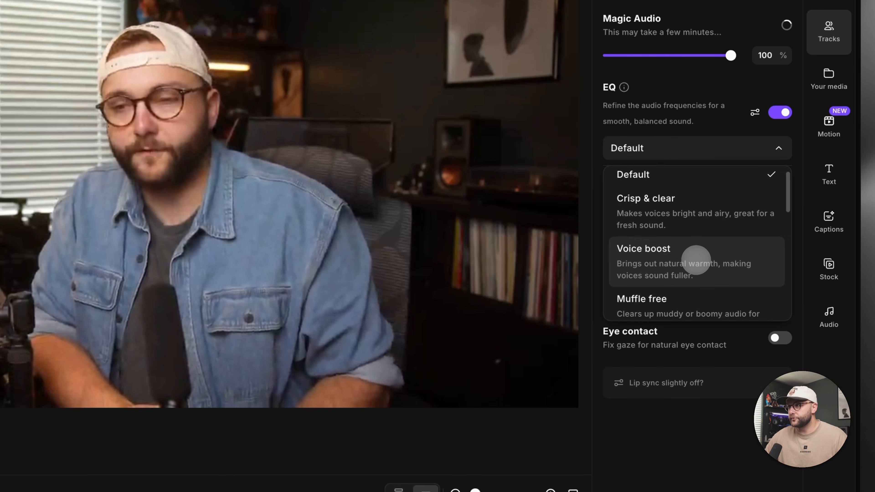
scroll(694, 418, down, 2)
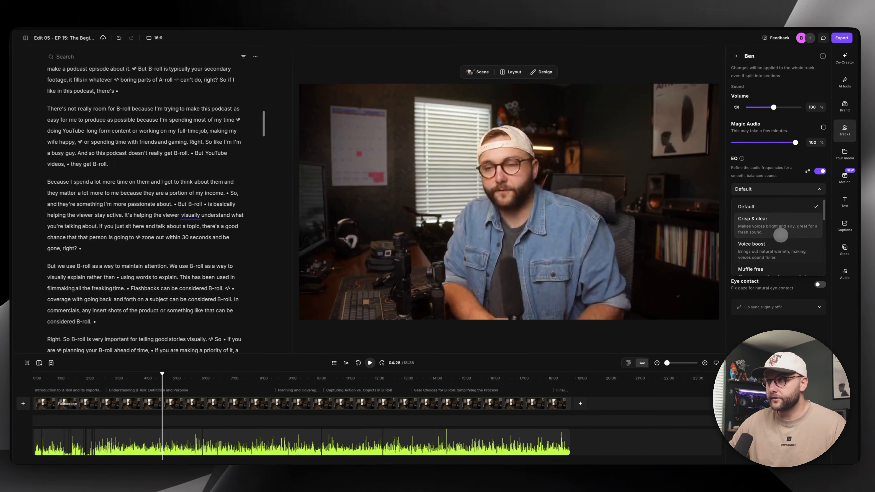
scroll(704, 228, down, 3)
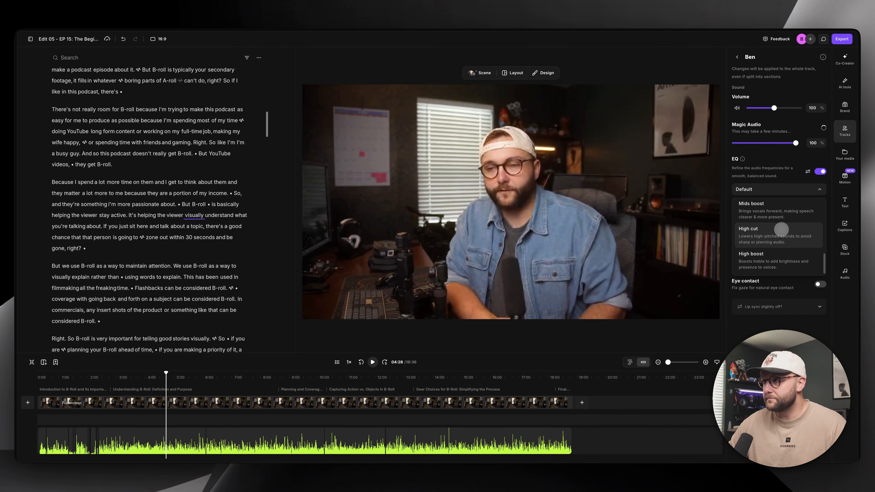
scroll(781, 230, up, 3)
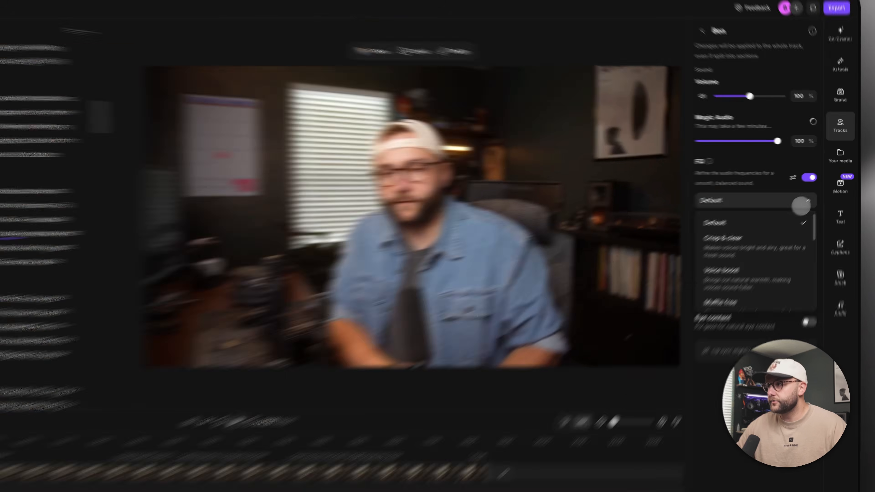
click(815, 189)
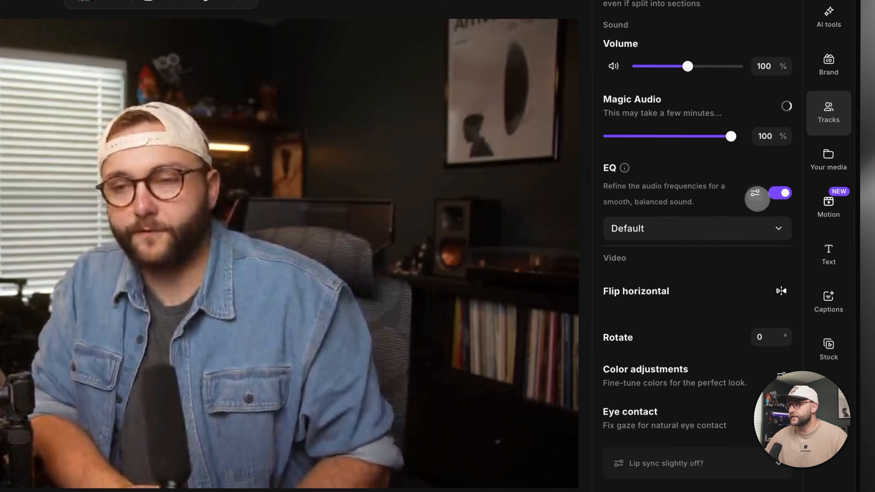
Step: Open the detailed EQ editor and shift band 2 to about 216 Hz with -0.3 dB gain
click(755, 194)
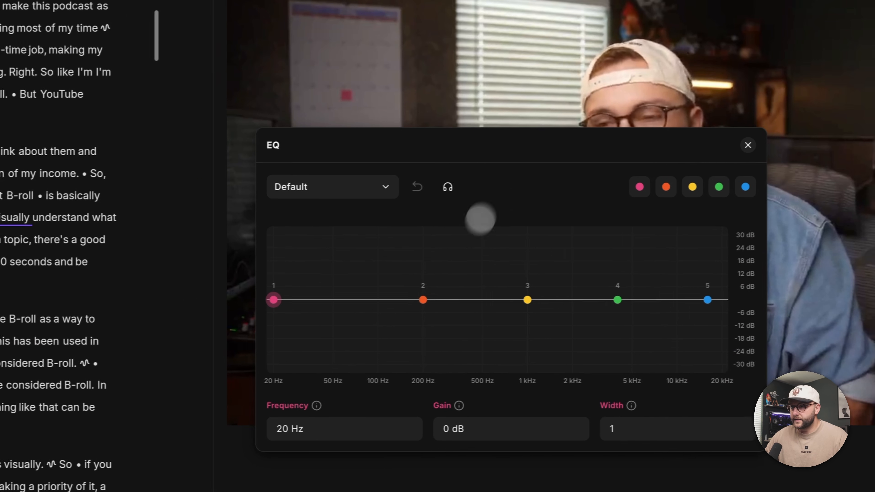
mouse_move(421, 300)
mouse_down()
mouse_move(424, 315)
mouse_move(426, 297)
mouse_move(434, 300)
mouse_up()
Step: Replace the custom curve with the Voice boost preset in the EQ editor
click(322, 183)
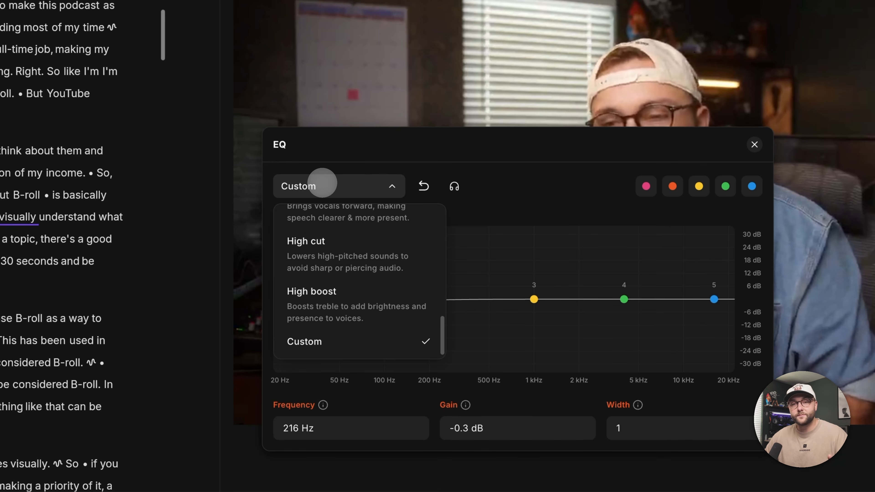
scroll(342, 256, up, 5)
scroll(336, 270, down, 1)
click(337, 269)
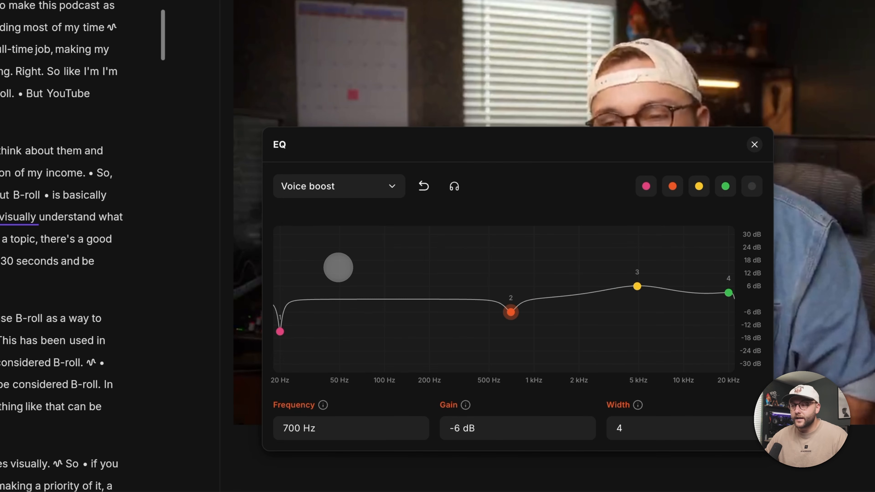
Step: Apply the Crisp & clear preset to the speaker's EQ and reopen the preset list
click(328, 188)
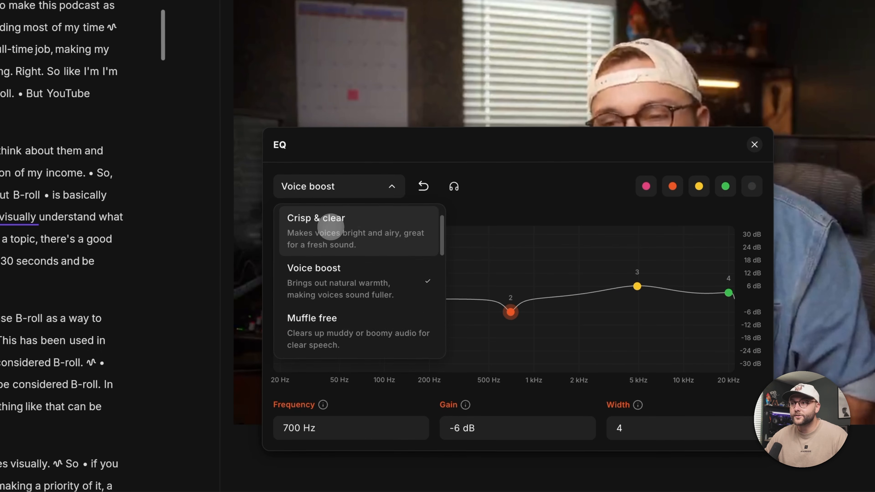
click(331, 227)
click(333, 186)
click(364, 200)
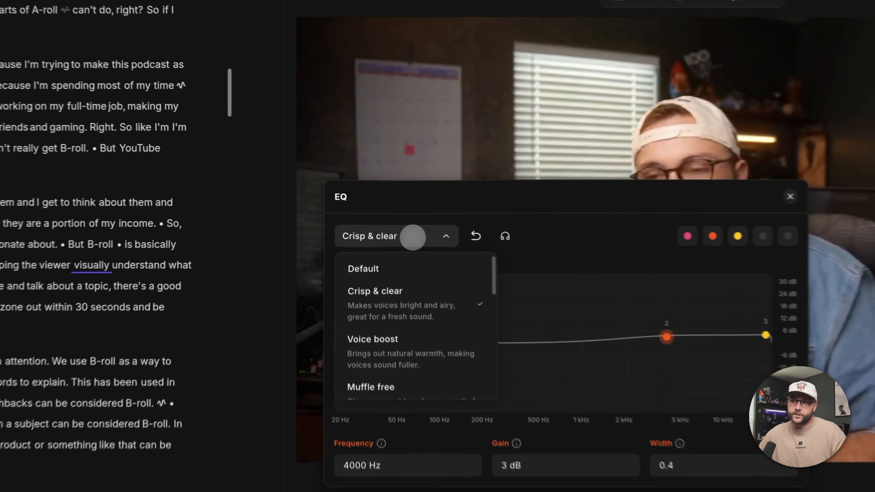